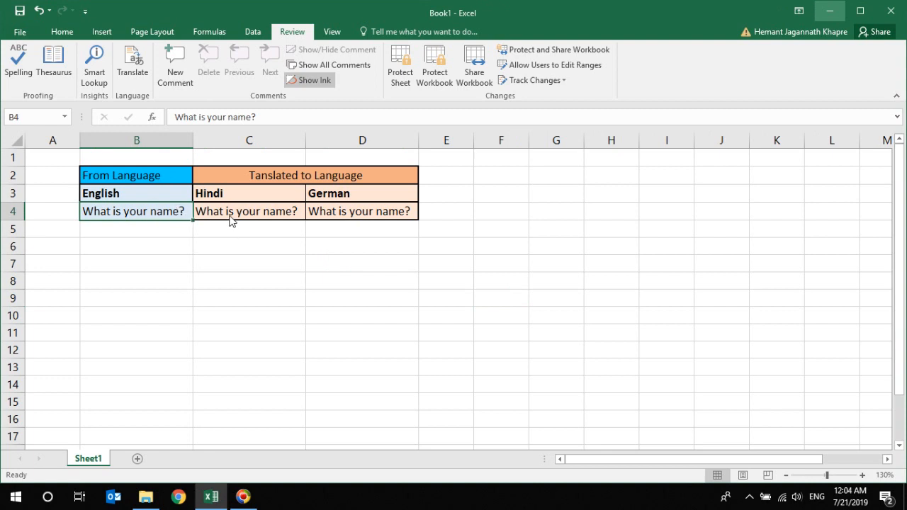
{"action": "left_click", "coordinate": [230, 216]}
{"action": "left_click", "coordinate": [154, 177]}
{"action": "left_click_drag", "start_coordinate": [155, 178], "coordinate": [149, 209]}
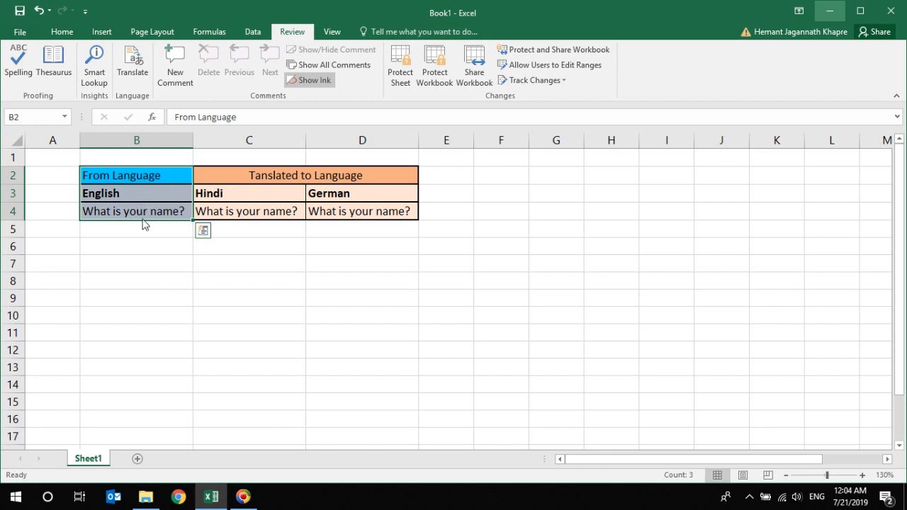
{"action": "left_click", "coordinate": [145, 216]}
{"action": "left_click_drag", "start_coordinate": [235, 182], "coordinate": [312, 213]}
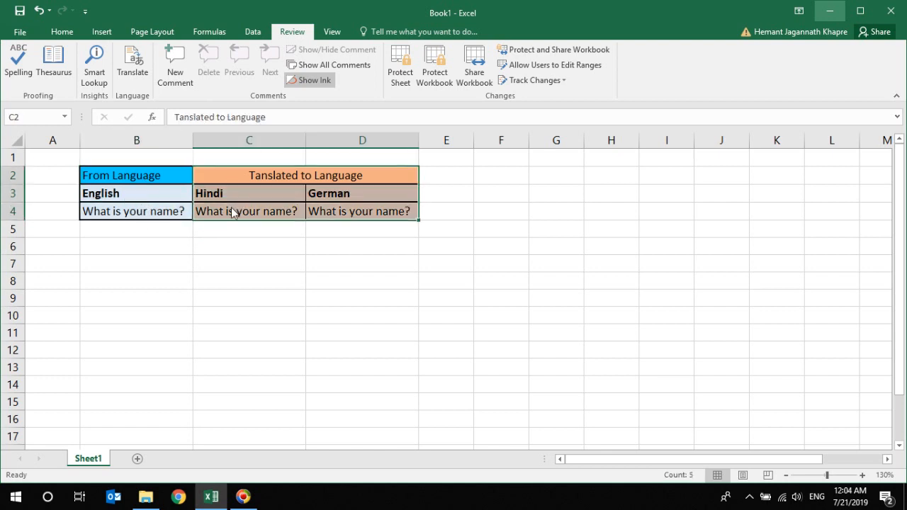
Start translating the phrase in C4, agree to send the text online, and keep Translation as the research source.
{"action": "left_click", "coordinate": [287, 211]}
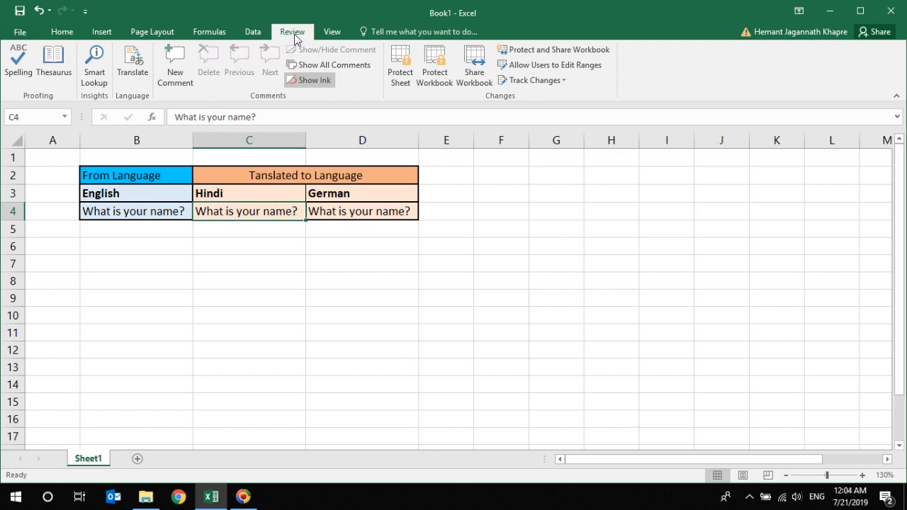
{"action": "left_click", "coordinate": [135, 68]}
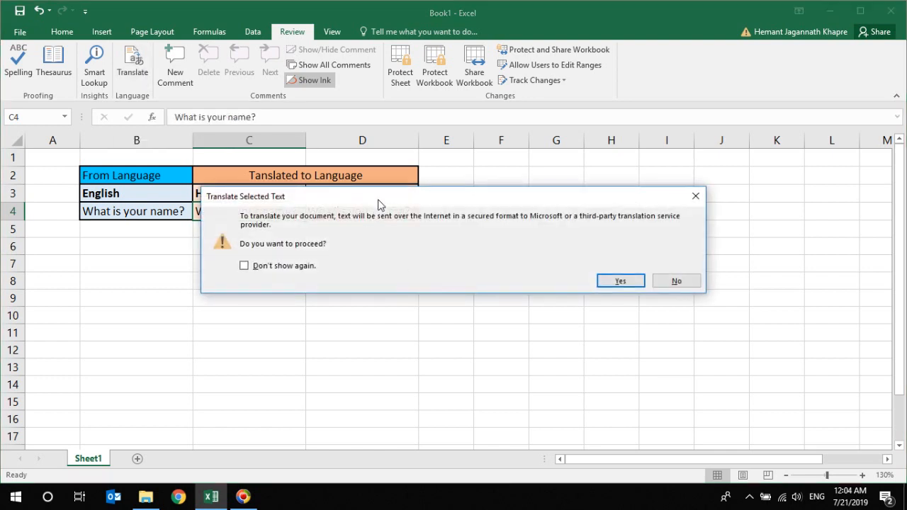
{"action": "left_click_drag", "start_coordinate": [380, 202], "coordinate": [375, 255]}
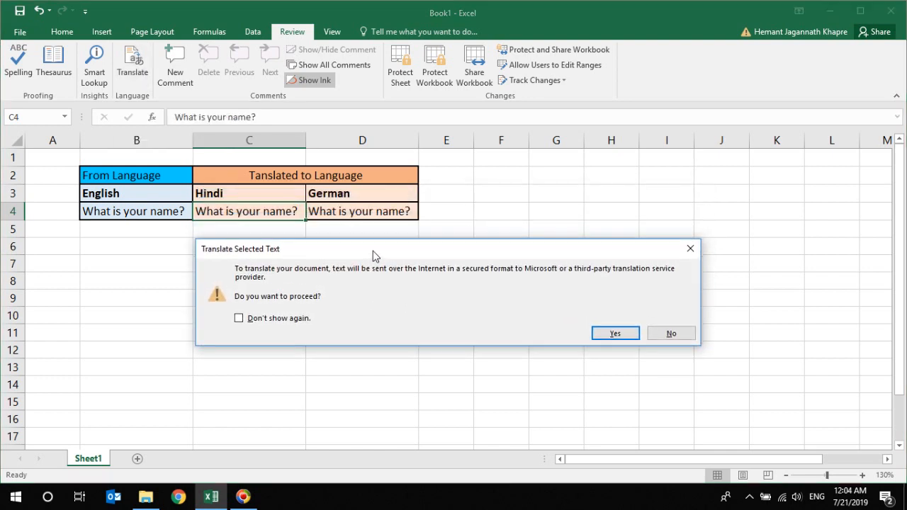
{"action": "left_click", "coordinate": [608, 334]}
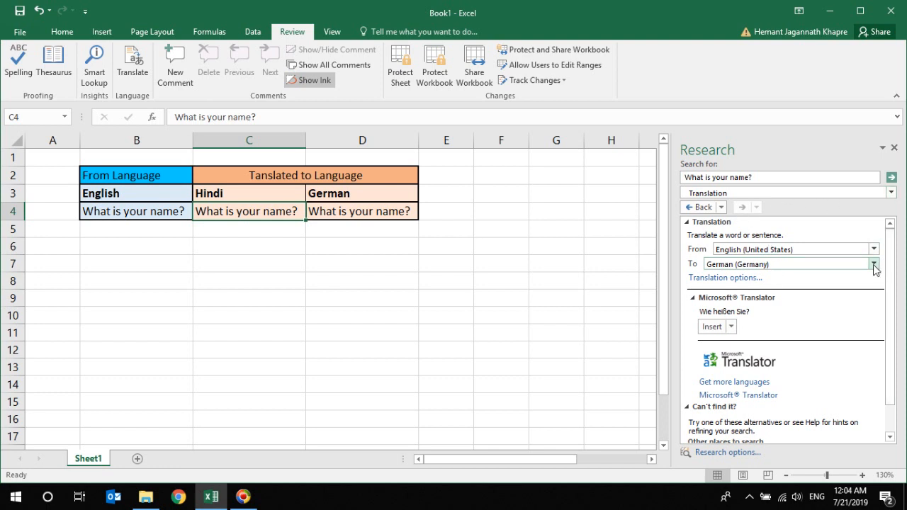
{"action": "left_click", "coordinate": [891, 194]}
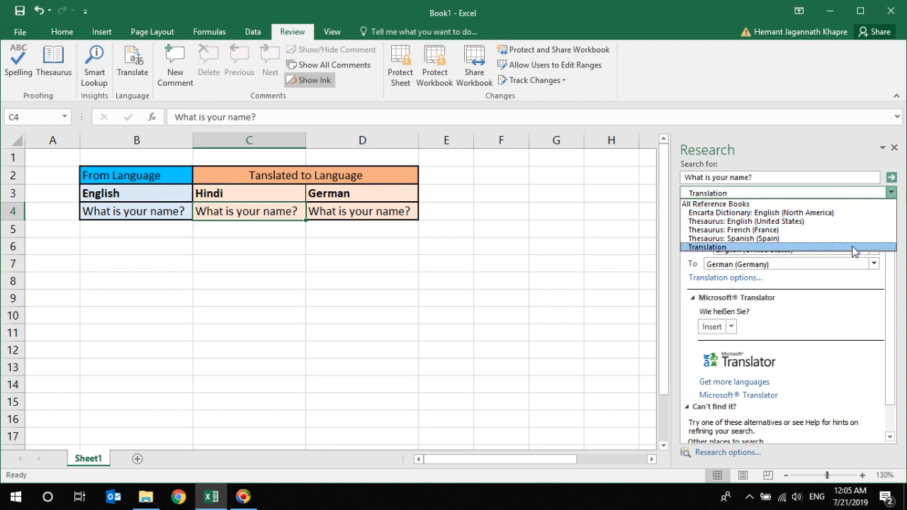
{"action": "left_click", "coordinate": [855, 248]}
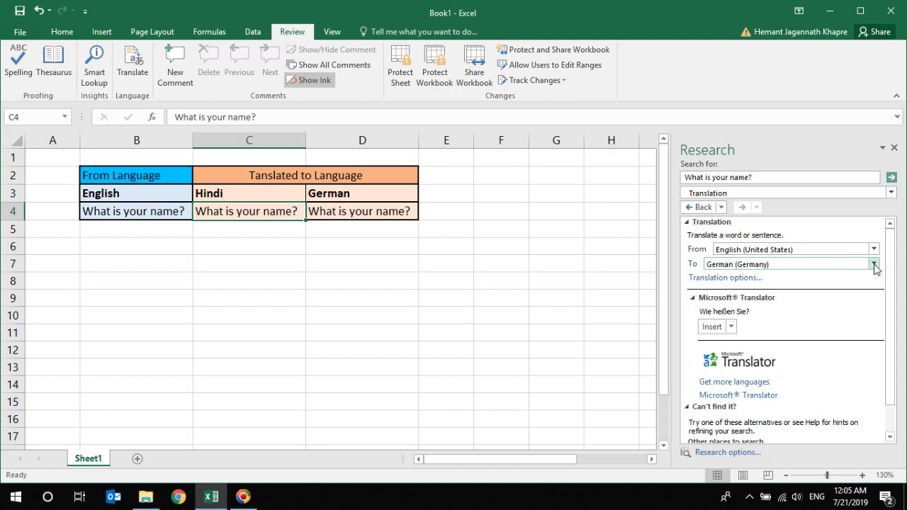
Set the target language to Hindi and insert the translated phrase into C4.
{"action": "left_click", "coordinate": [875, 265]}
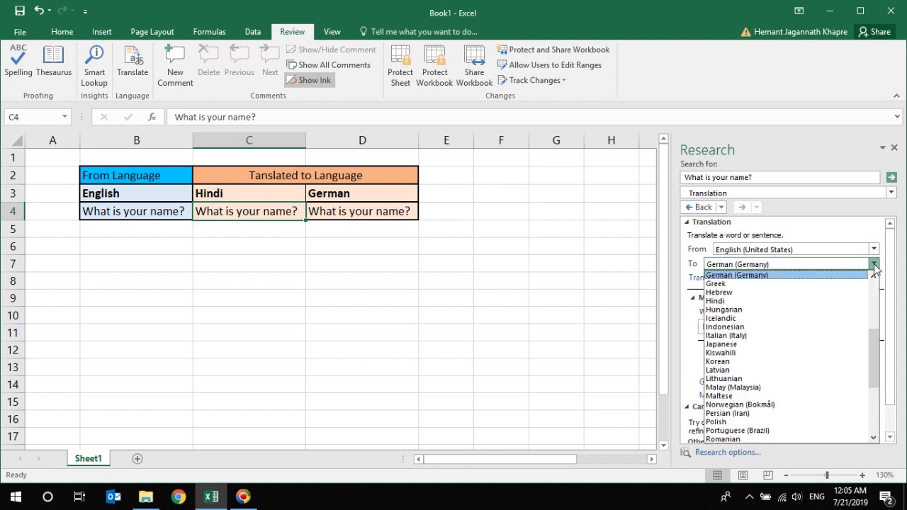
{"action": "left_click", "coordinate": [825, 300]}
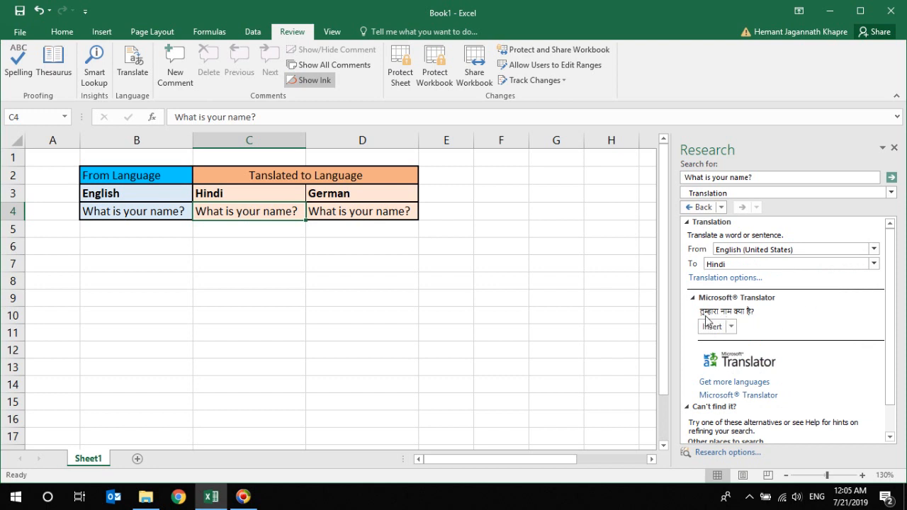
{"action": "left_click_drag", "start_coordinate": [701, 313], "coordinate": [756, 319]}
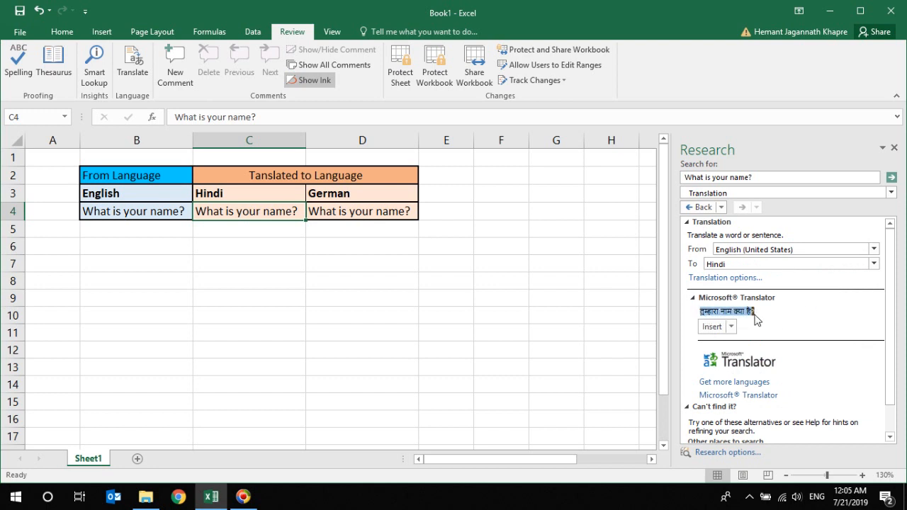
{"action": "left_click", "coordinate": [732, 329]}
{"action": "left_click", "coordinate": [732, 329]}
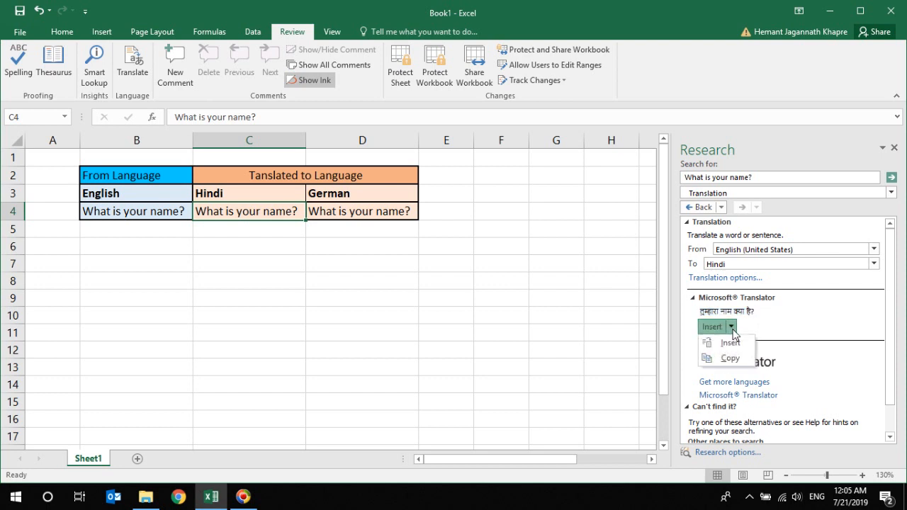
{"action": "left_click", "coordinate": [726, 347]}
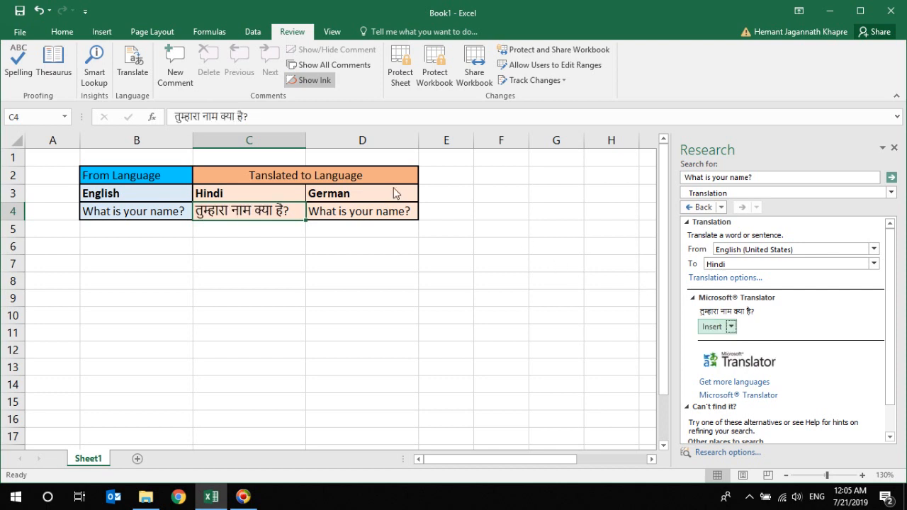
Translate the phrase in D4 from English to German (Germany) and insert the result into the cell.
{"action": "left_click", "coordinate": [388, 218]}
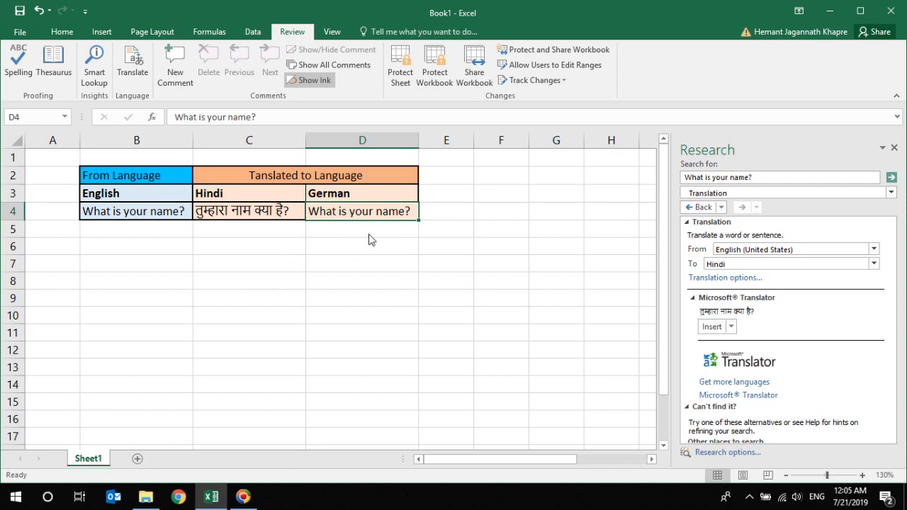
{"action": "left_click", "coordinate": [874, 264]}
{"action": "left_click_drag", "start_coordinate": [873, 343], "coordinate": [873, 308]}
{"action": "left_click", "coordinate": [802, 353]}
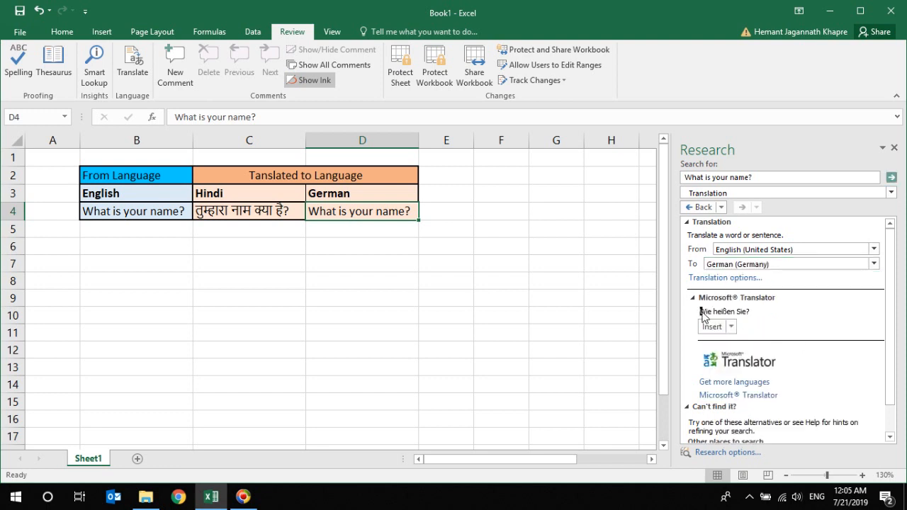
{"action": "left_click_drag", "start_coordinate": [701, 312], "coordinate": [756, 326]}
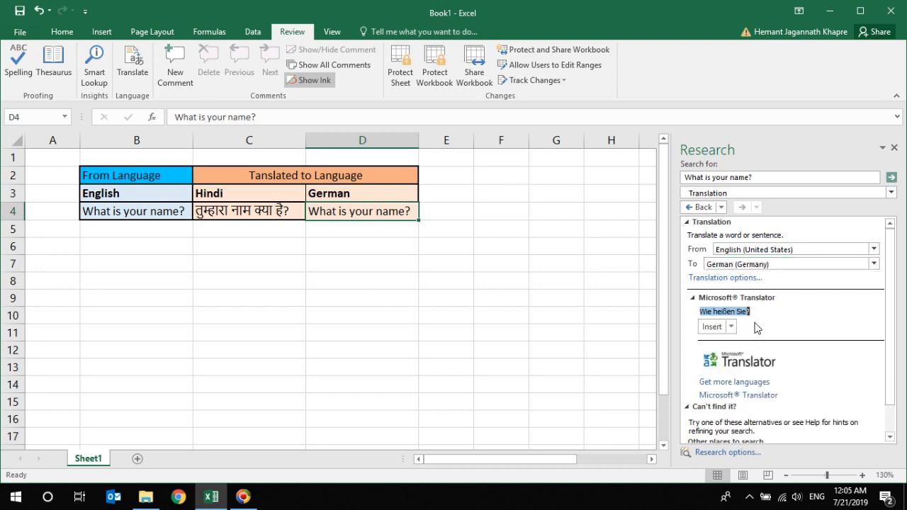
{"action": "left_click", "coordinate": [712, 327]}
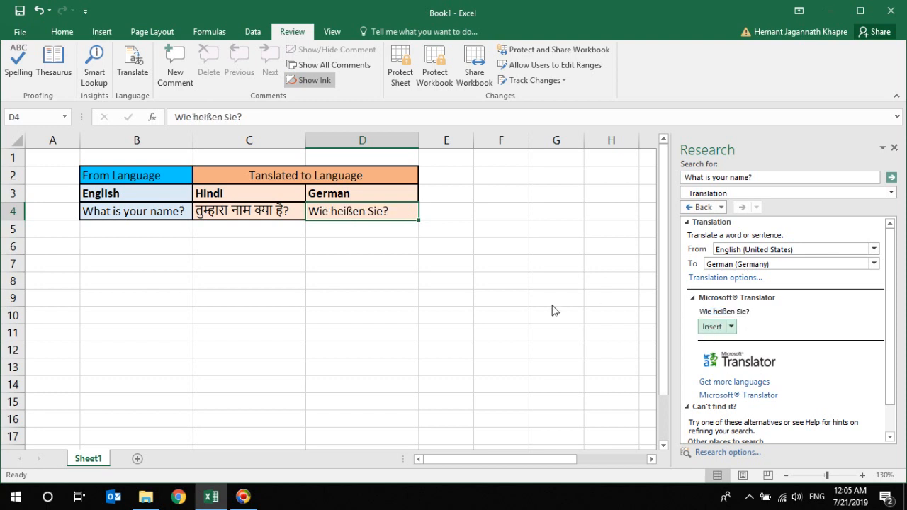
{"action": "left_click", "coordinate": [497, 283]}
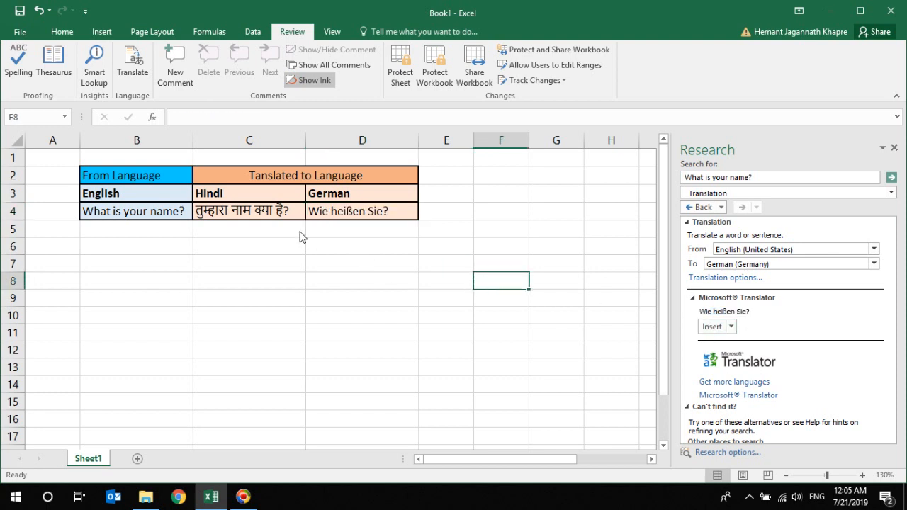
Browse the available target languages and enter Danish as an additional language heading in E3.
{"action": "left_click", "coordinate": [874, 263]}
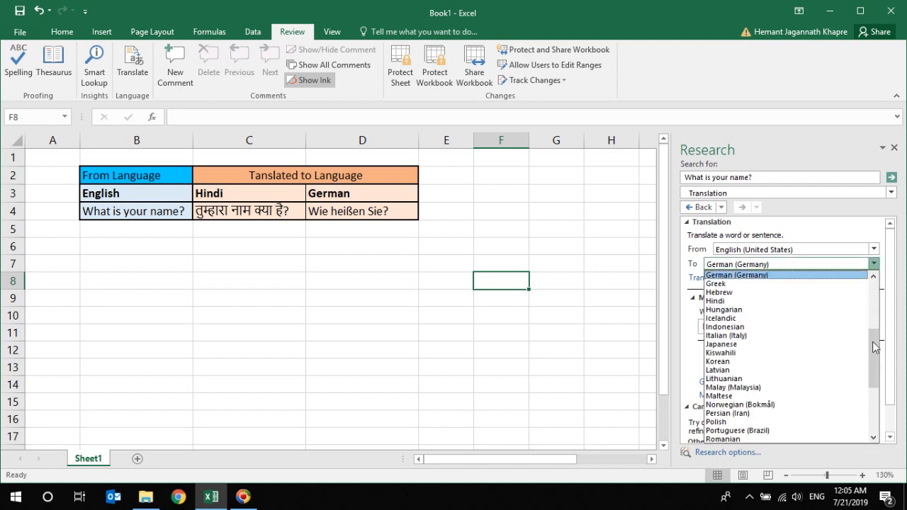
{"action": "scroll", "coordinate": [873, 327], "scroll_direction": "up", "scroll_amount": 2}
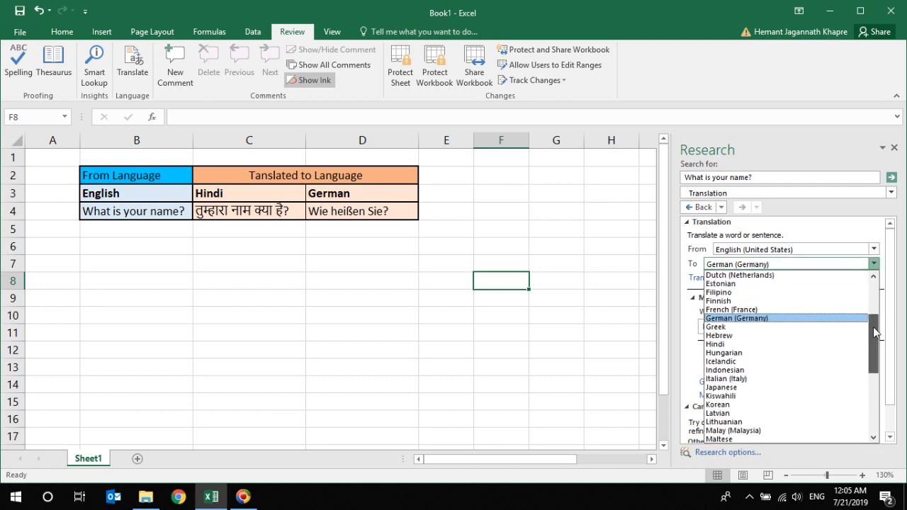
{"action": "scroll", "coordinate": [873, 327], "scroll_direction": "up", "scroll_amount": 2}
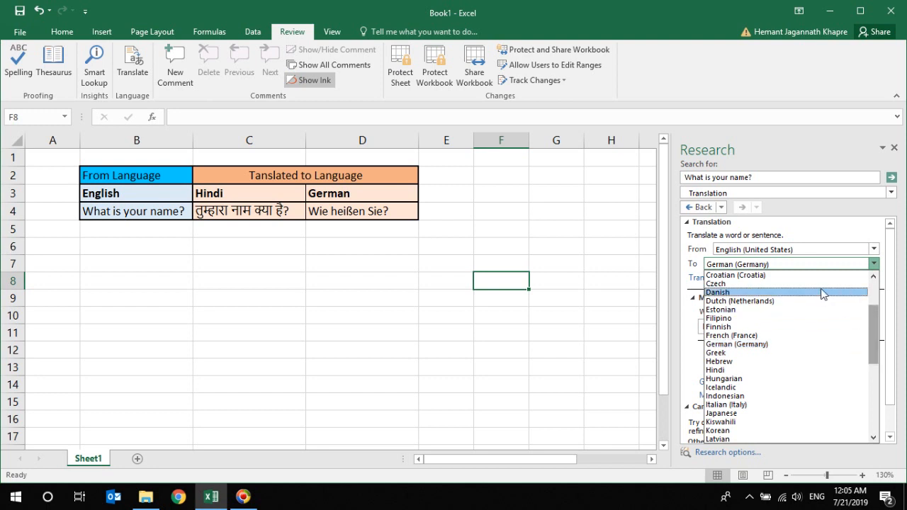
{"action": "left_click", "coordinate": [442, 197]}
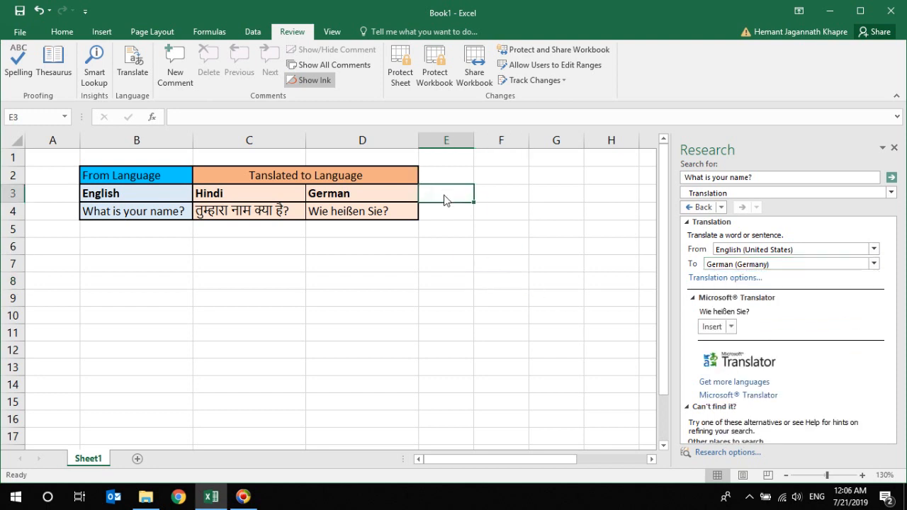
{"action": "type", "text": "SA"}
{"action": "key", "text": "BackSpace"}
{"action": "key", "text": "BackSpace"}
{"action": "type", "text": "Danish"}
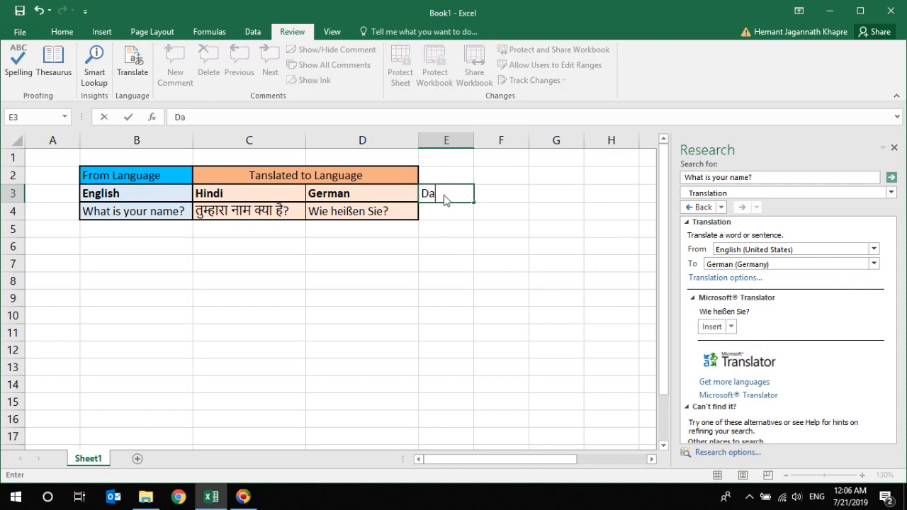
{"action": "key", "text": "Return"}
Copy the German phrase from D4 into E4 under the Danish heading.
{"action": "left_click", "coordinate": [402, 211]}
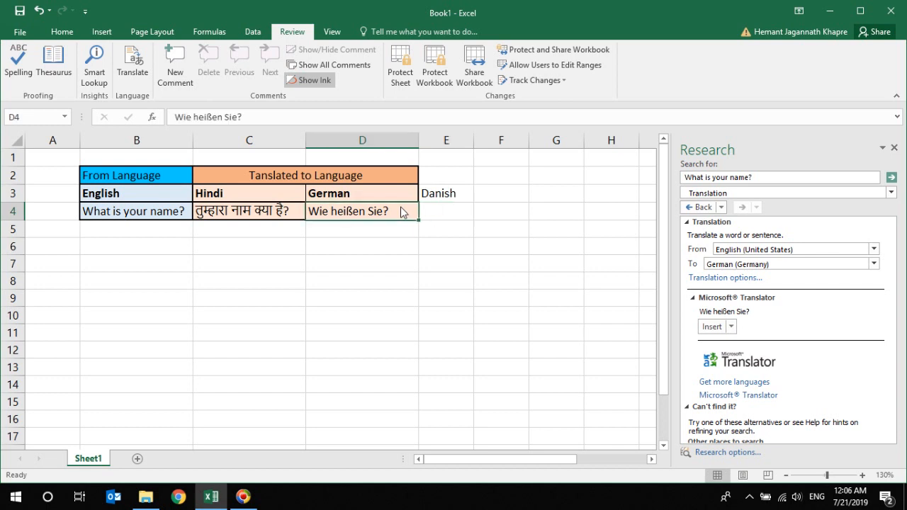
{"action": "double_click", "coordinate": [400, 207]}
{"action": "left_click_drag", "start_coordinate": [401, 207], "coordinate": [282, 195]}
{"action": "key", "text": "ctrl+c"}
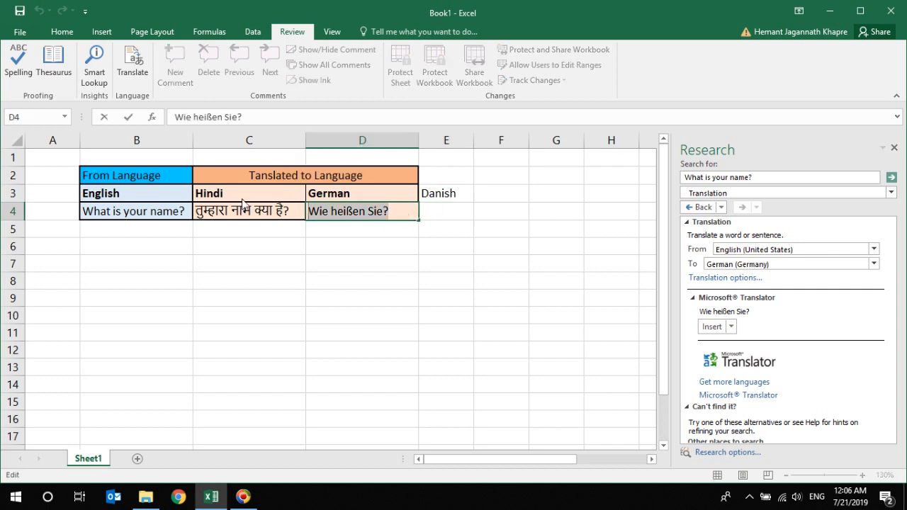
{"action": "left_click", "coordinate": [445, 219]}
{"action": "key", "text": "ctrl+v"}
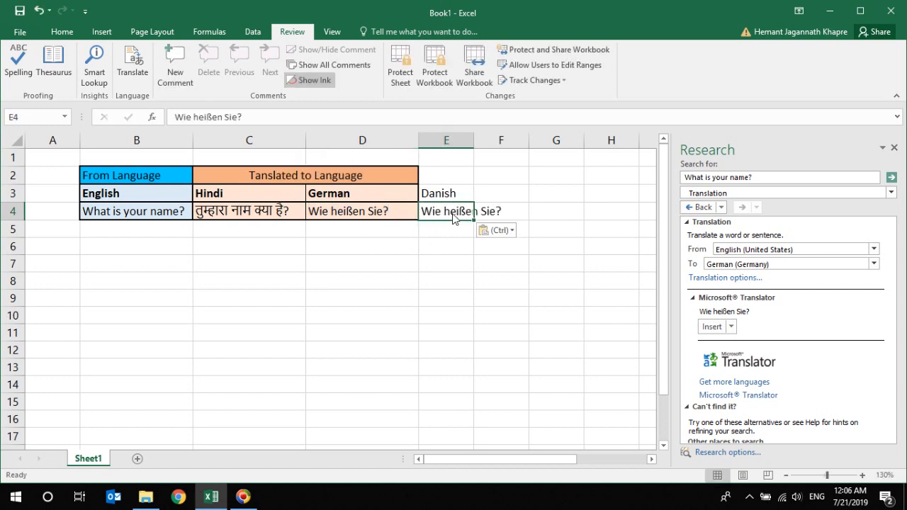
Start translating the phrase in E4, agree to send it online, and set the source language to German (Germany).
{"action": "left_click", "coordinate": [132, 64]}
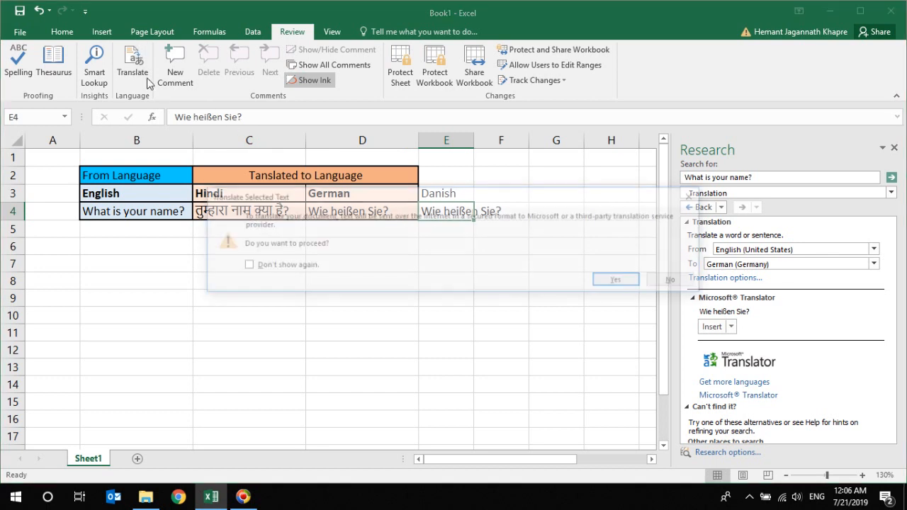
{"action": "left_click", "coordinate": [626, 281]}
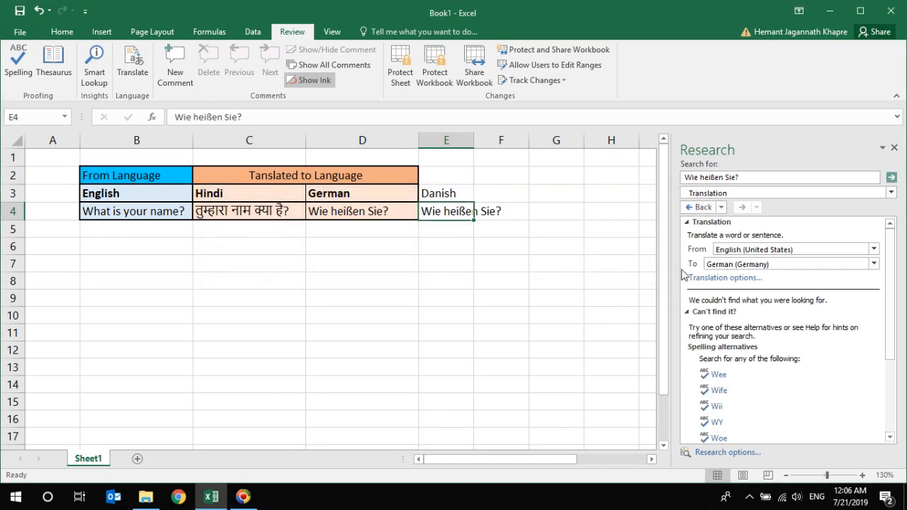
{"action": "left_click", "coordinate": [875, 250]}
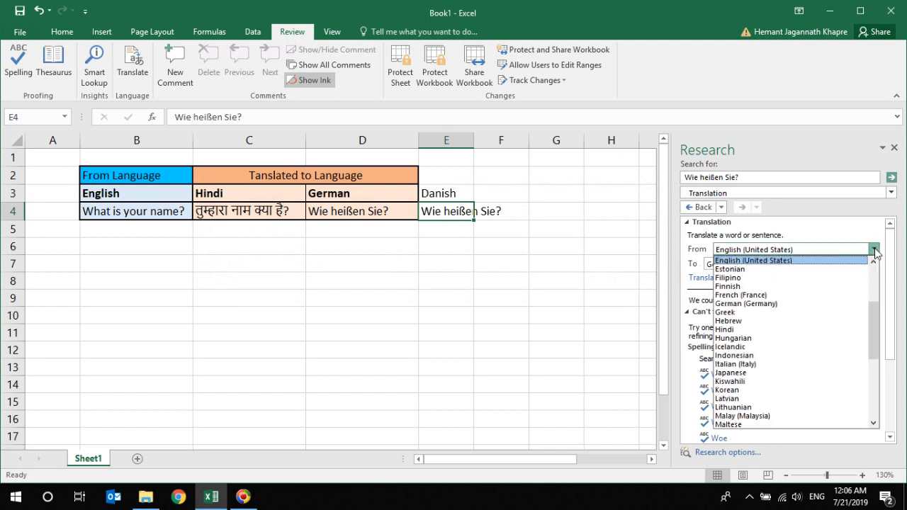
{"action": "scroll", "coordinate": [874, 305], "scroll_direction": "up", "scroll_amount": 3}
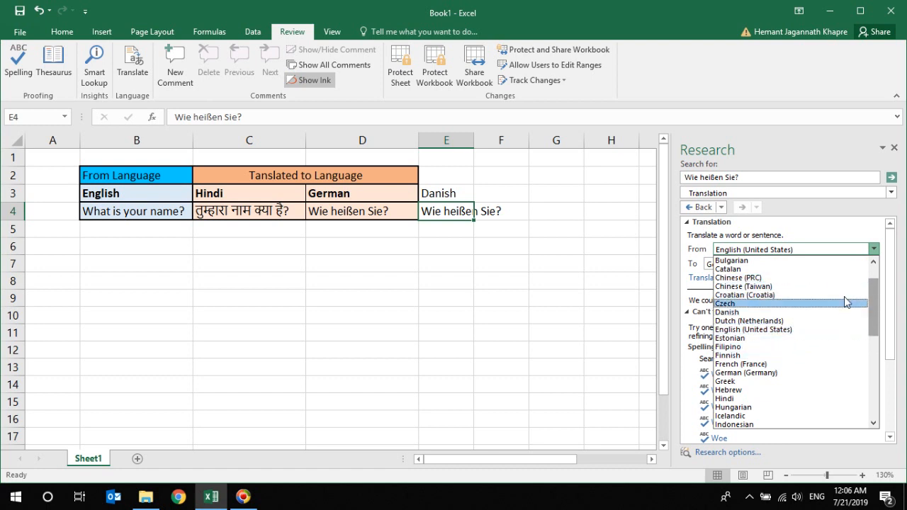
{"action": "left_click", "coordinate": [845, 373]}
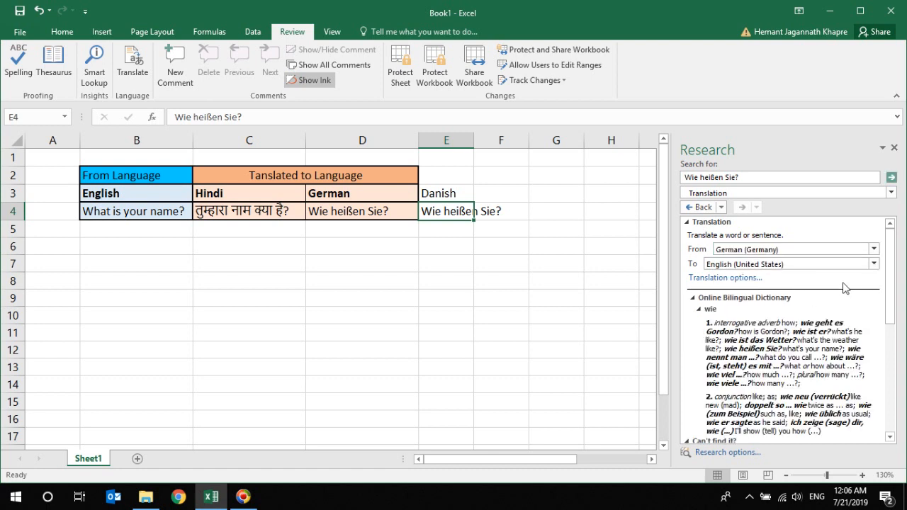
Check whether Danish is among the target languages offered for translating from German.
{"action": "left_click", "coordinate": [874, 264]}
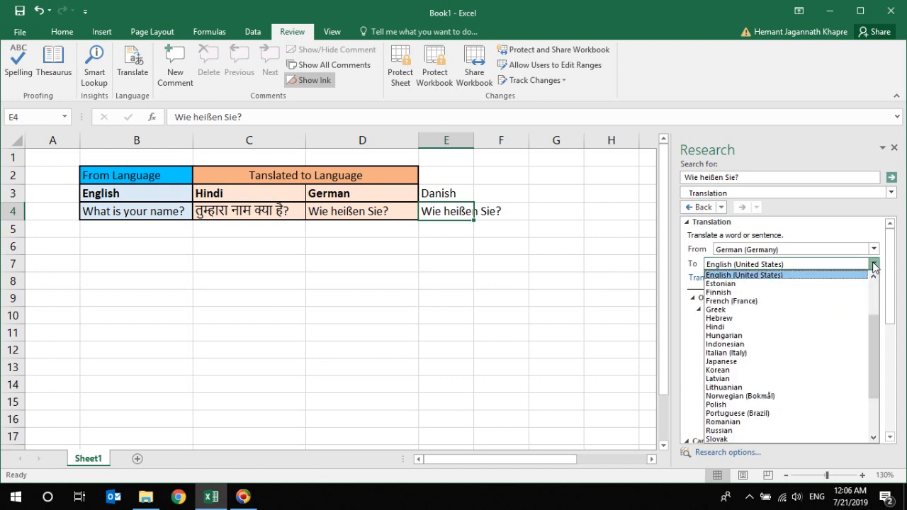
{"action": "left_click_drag", "start_coordinate": [875, 331], "coordinate": [874, 303]}
{"action": "left_click", "coordinate": [585, 255]}
{"action": "left_click", "coordinate": [584, 253]}
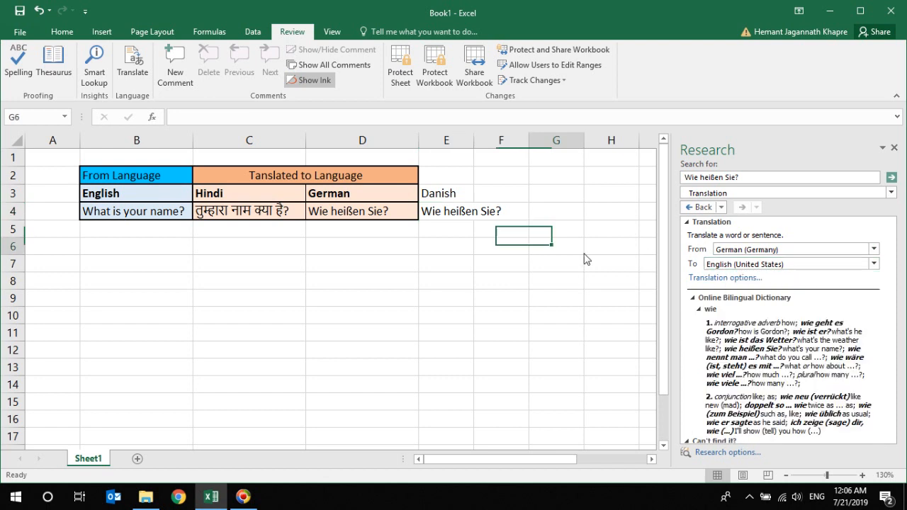
{"action": "double_click", "coordinate": [185, 213]}
{"action": "left_click_drag", "start_coordinate": [189, 213], "coordinate": [98, 193]}
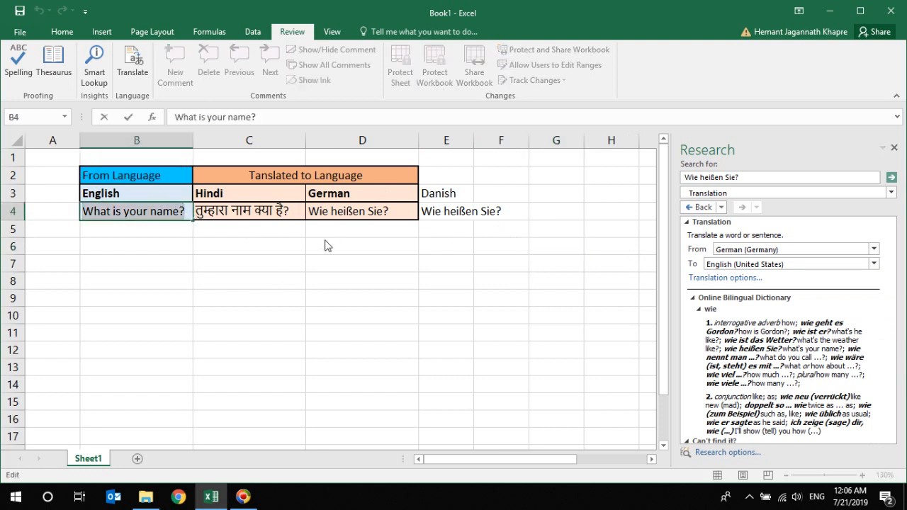
{"action": "left_click", "coordinate": [453, 212]}
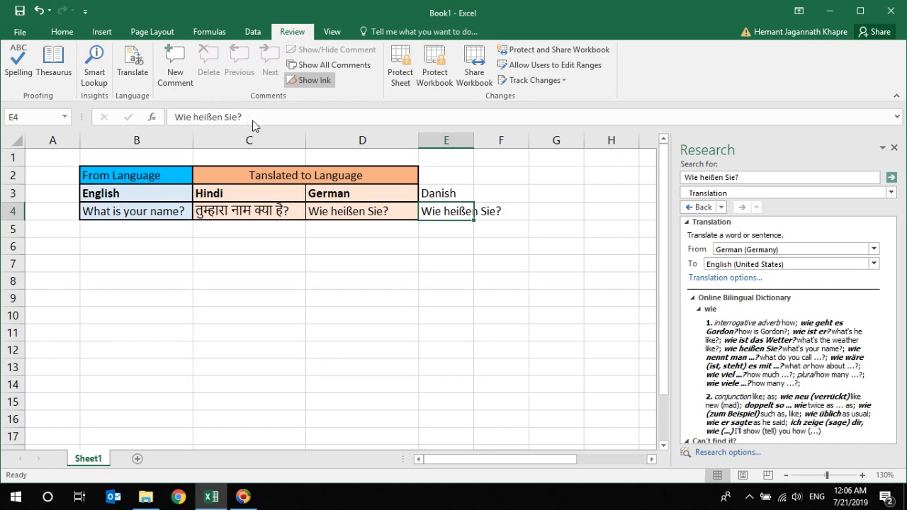
{"action": "left_click_drag", "start_coordinate": [253, 121], "coordinate": [175, 117]}
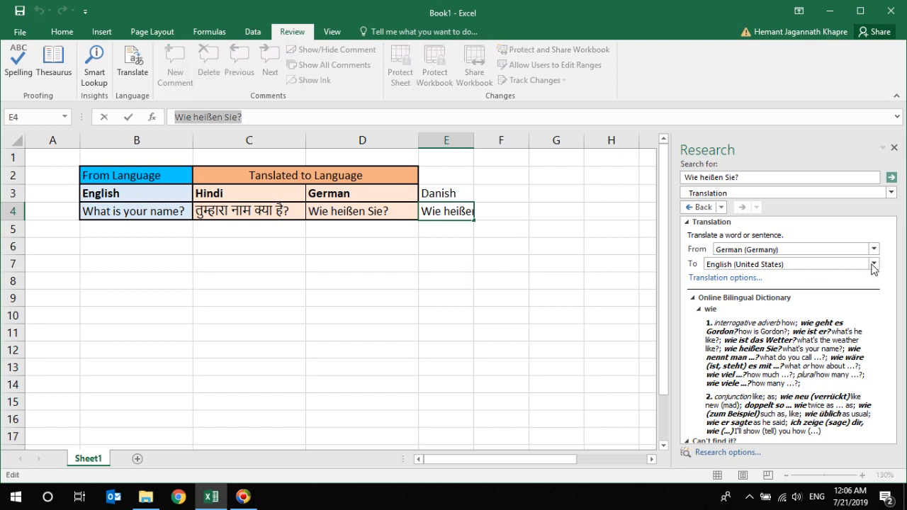
{"action": "left_click", "coordinate": [569, 297]}
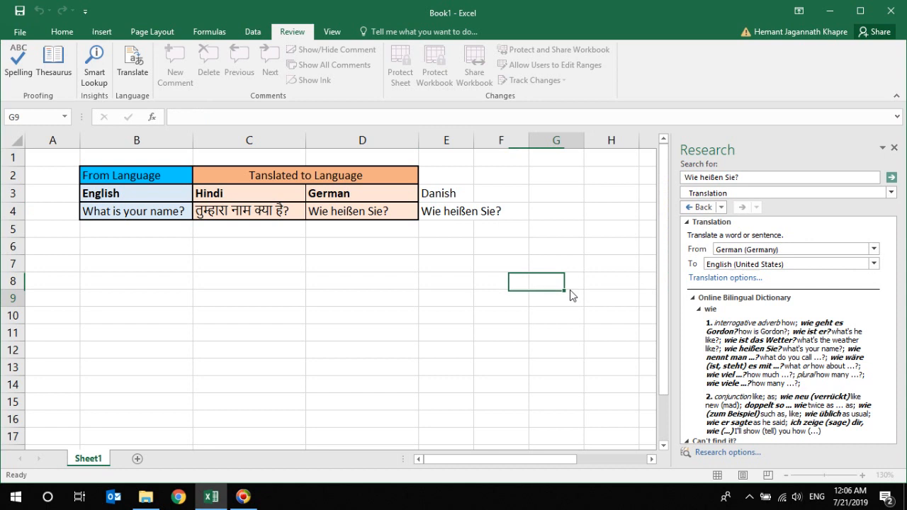
Translate the German phrase "Wie heißen Sie?" with Danish as the target language.
{"action": "left_click", "coordinate": [874, 264]}
{"action": "left_click_drag", "start_coordinate": [874, 323], "coordinate": [874, 287]}
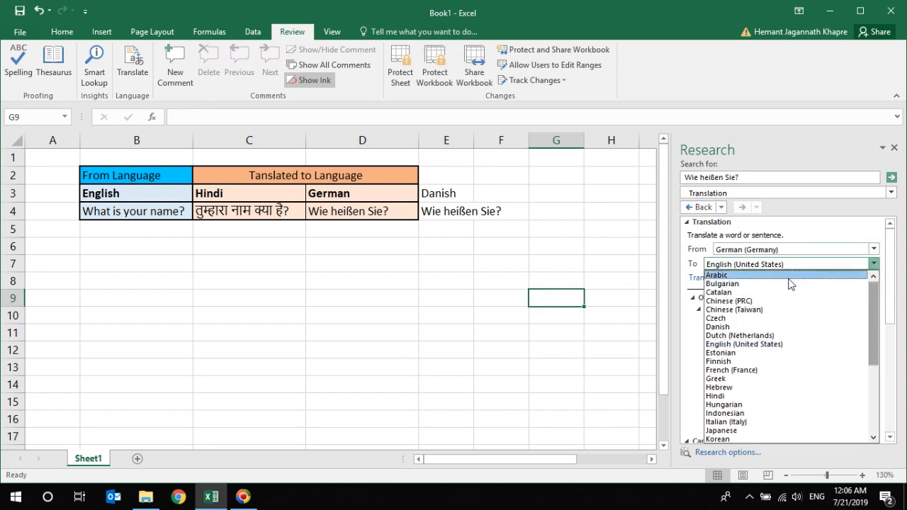
{"action": "left_click", "coordinate": [779, 327]}
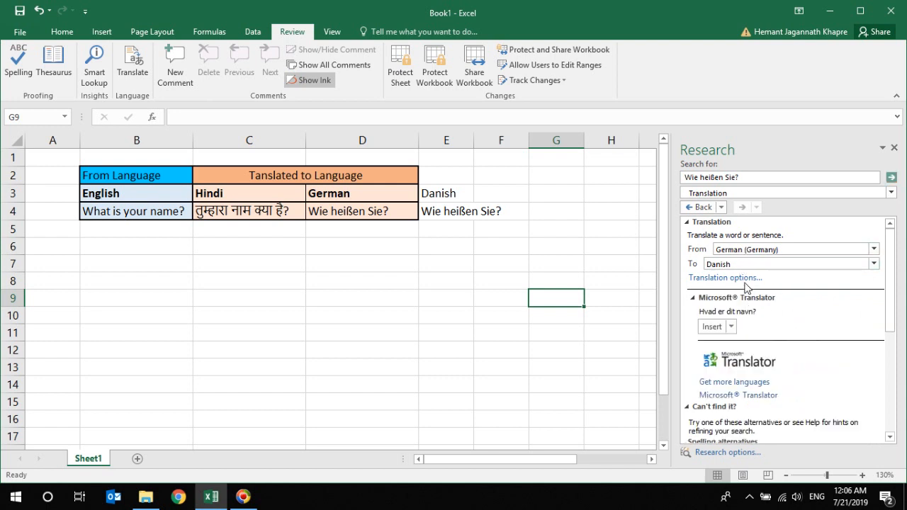
{"action": "left_click_drag", "start_coordinate": [702, 318], "coordinate": [780, 354]}
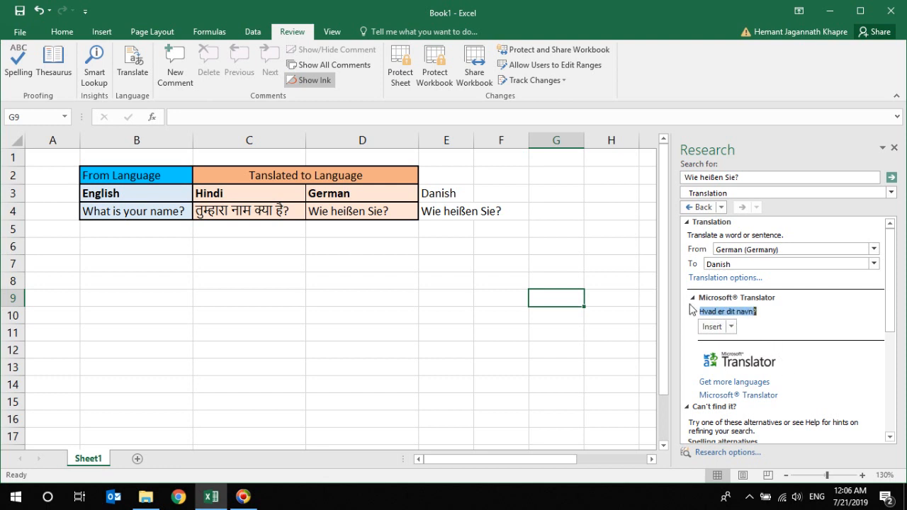
Replace the German phrase in E4 with the Danish translation and fit column E's width to its contents.
{"action": "left_click", "coordinate": [456, 211]}
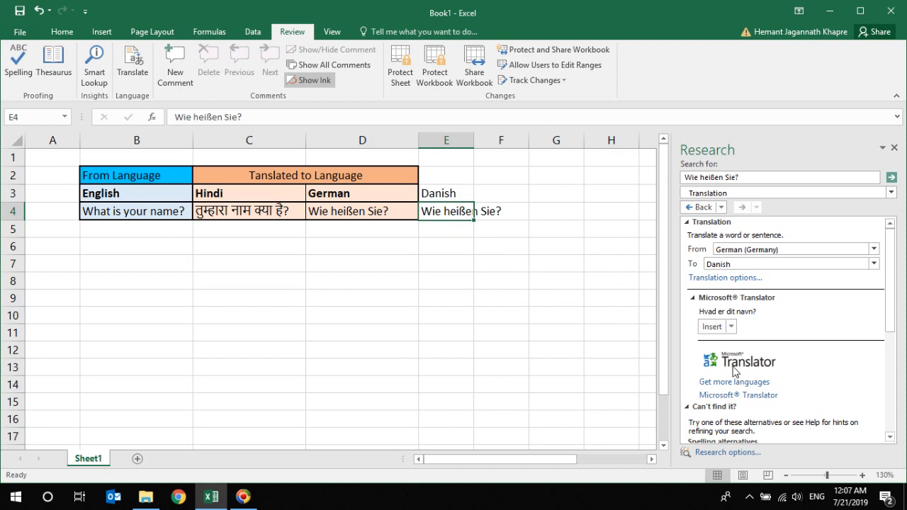
{"action": "left_click", "coordinate": [731, 327]}
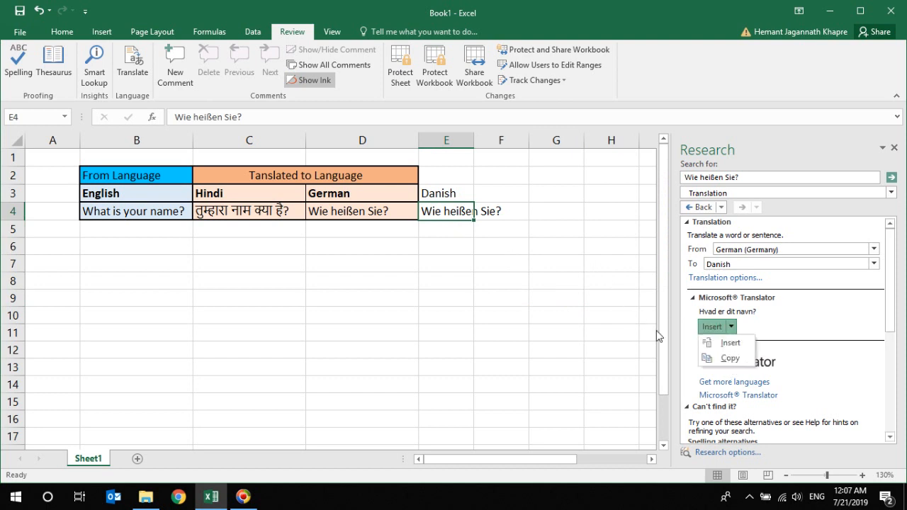
{"action": "left_click", "coordinate": [718, 346]}
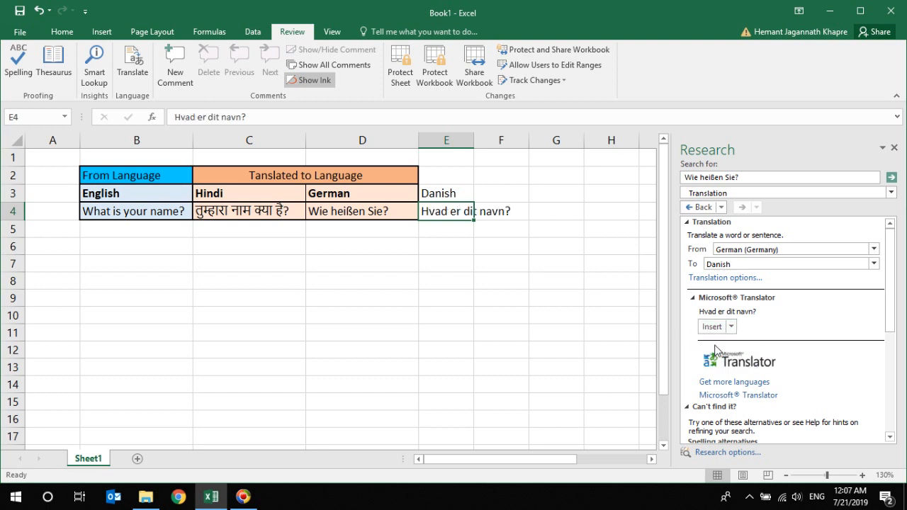
{"action": "double_click", "coordinate": [474, 141]}
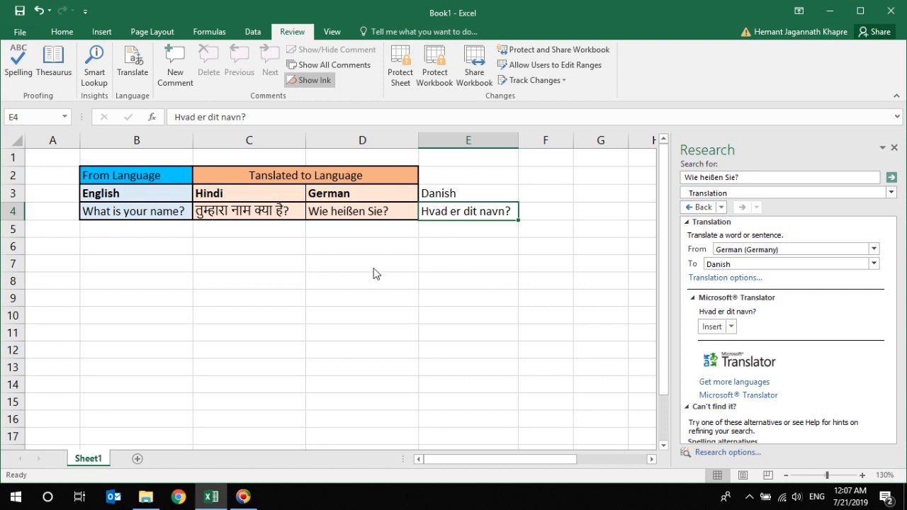
{"action": "left_click", "coordinate": [244, 498]}
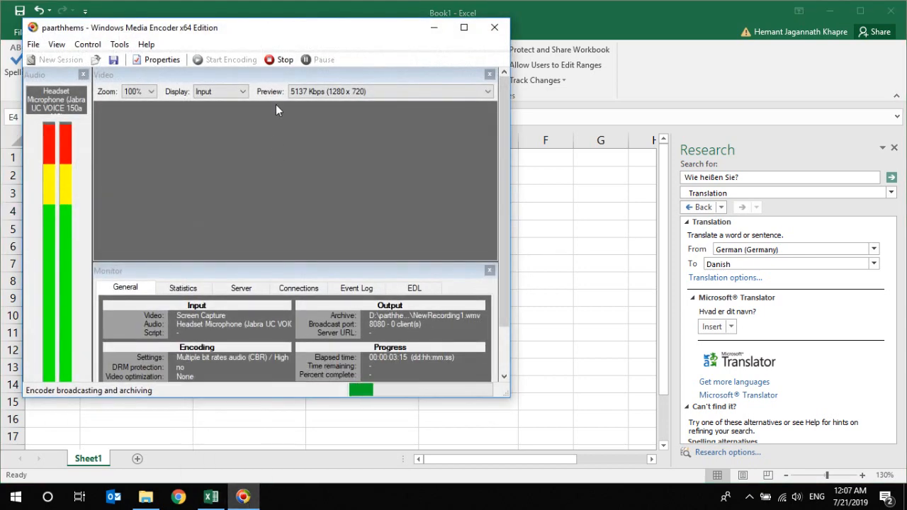